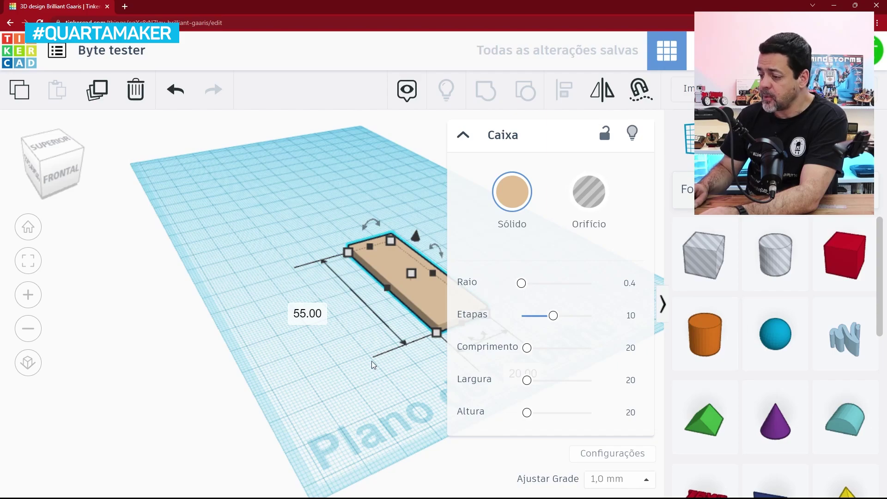
- Set the plate's width to 155 mm and move the plate to the middle of the workplane
click(462, 431)
text(15)
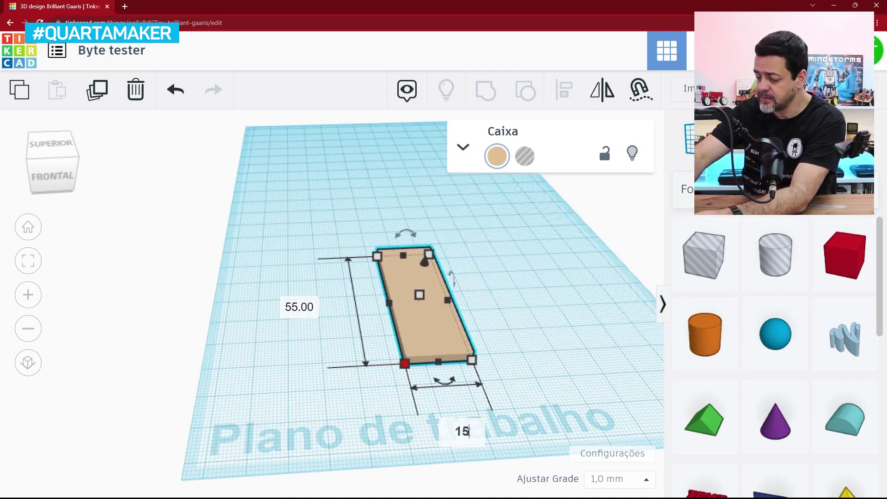
text(5)
key(Return)
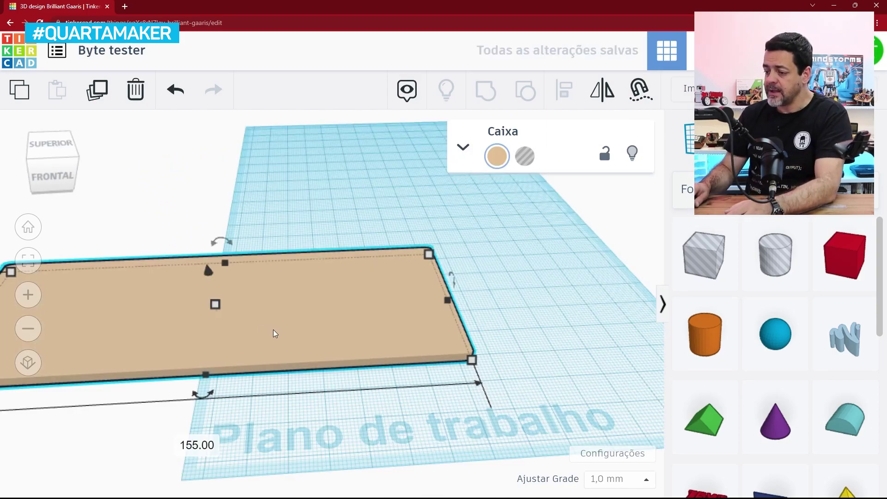
drag(273, 329, 476, 275)
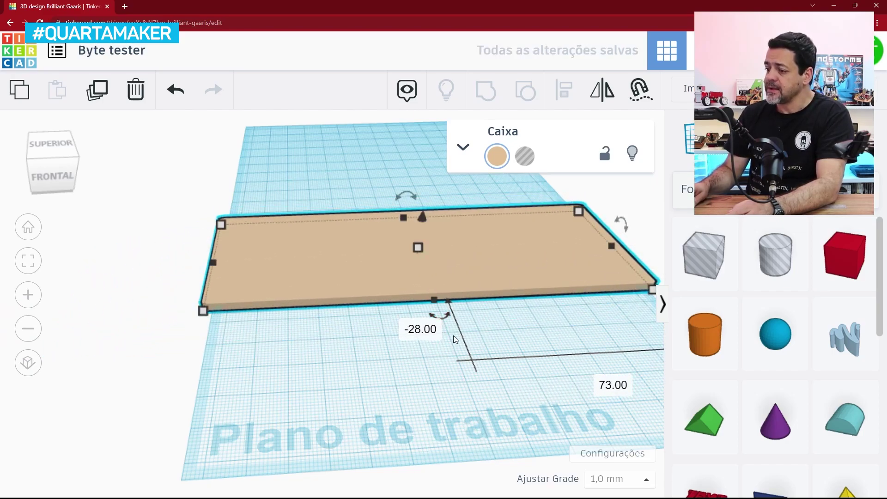
right_drag(388, 332, 392, 350)
middle_drag(392, 350, 359, 415)
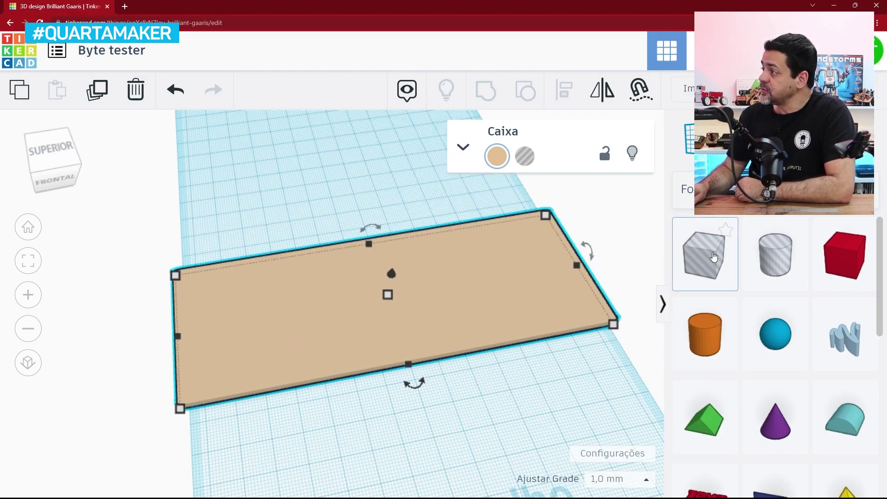
- Place a box-shaped hole on the plate and shift it about 16 mm along the plate's length
drag(704, 255, 388, 304)
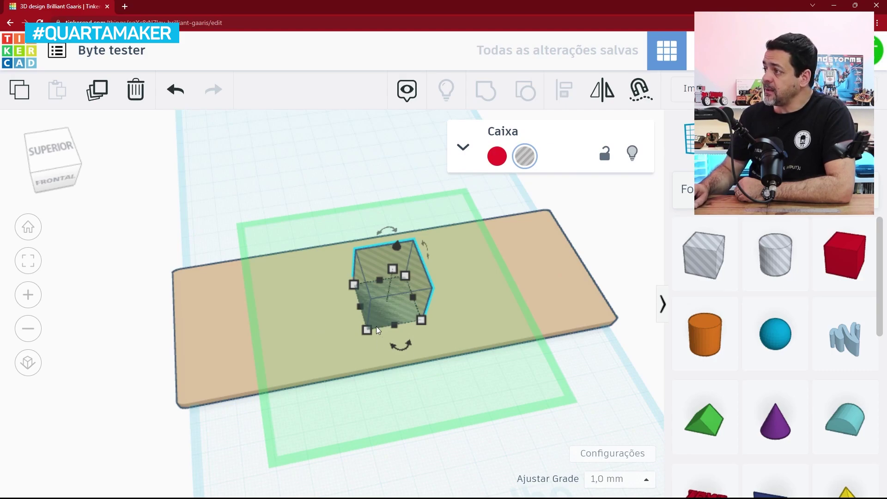
drag(410, 290, 364, 299)
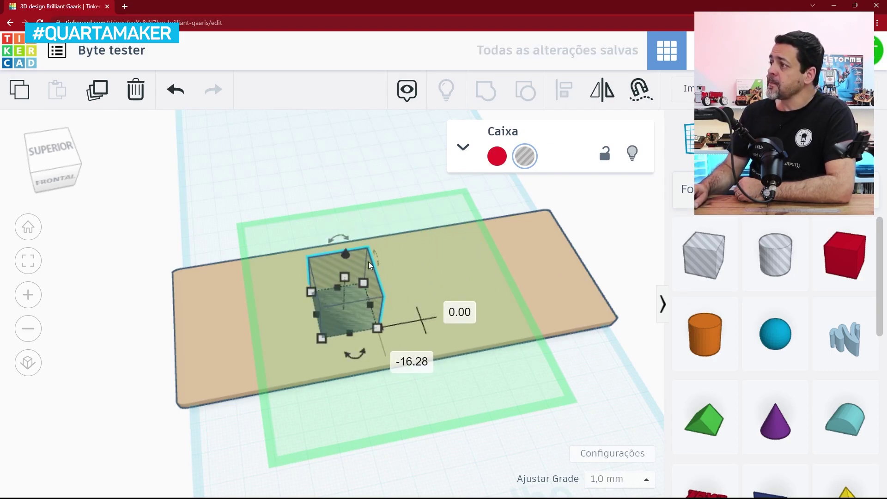
- Try grouping the box hole with the plate, ungroup them, and undo the attempt to move both vertically
click(529, 270)
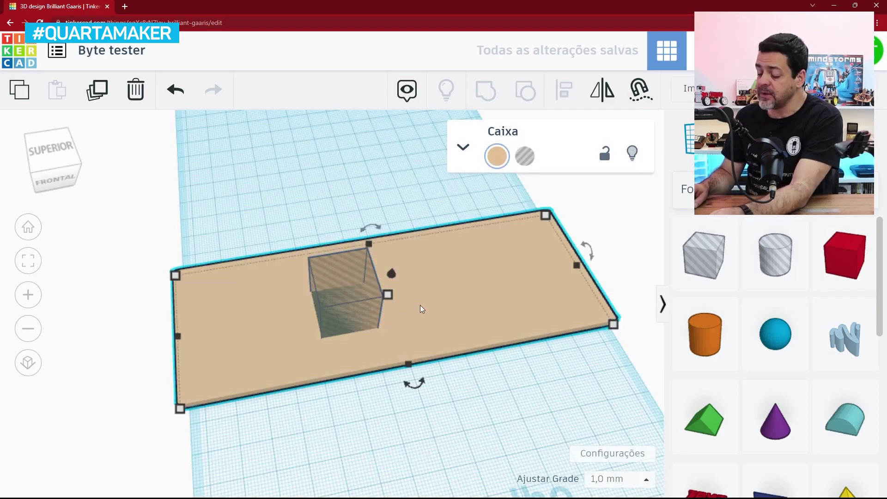
shift+click(343, 306)
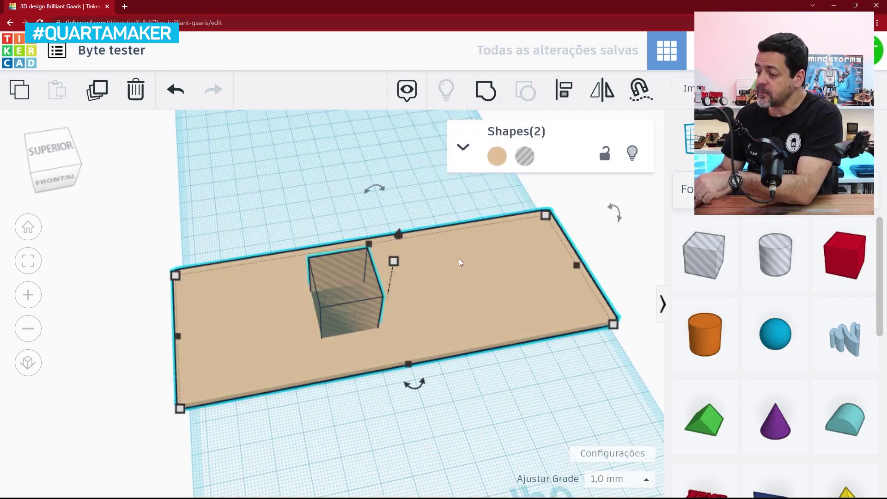
click(486, 90)
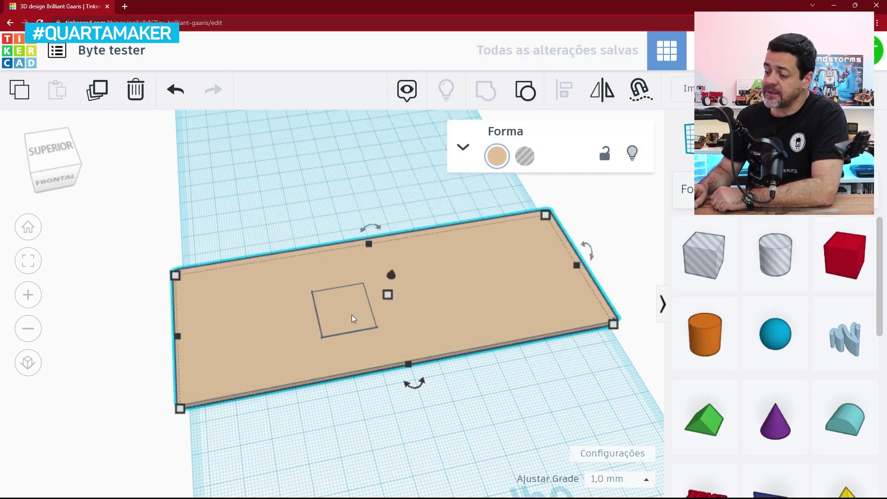
key(ctrl+shift+g)
right_drag(391, 315, 364, 251)
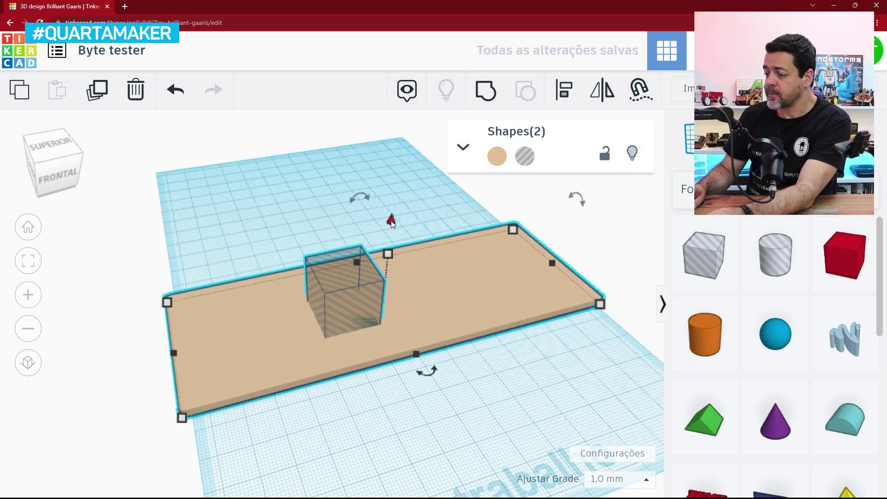
drag(391, 220, 382, 261)
key(ctrl+z)
- Lower only the box hole so it passes through the plate, and group both shapes to cut the opening
click(436, 216)
click(365, 275)
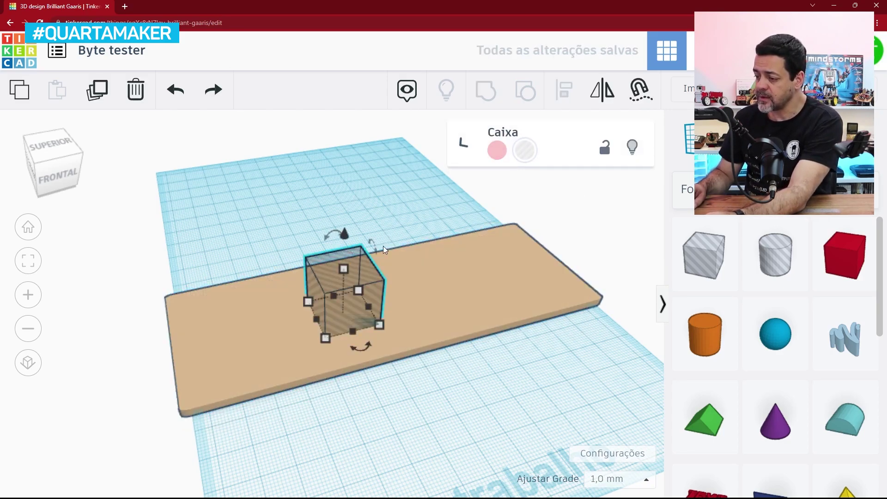
drag(344, 234, 459, 270)
shift+click(459, 270)
click(490, 89)
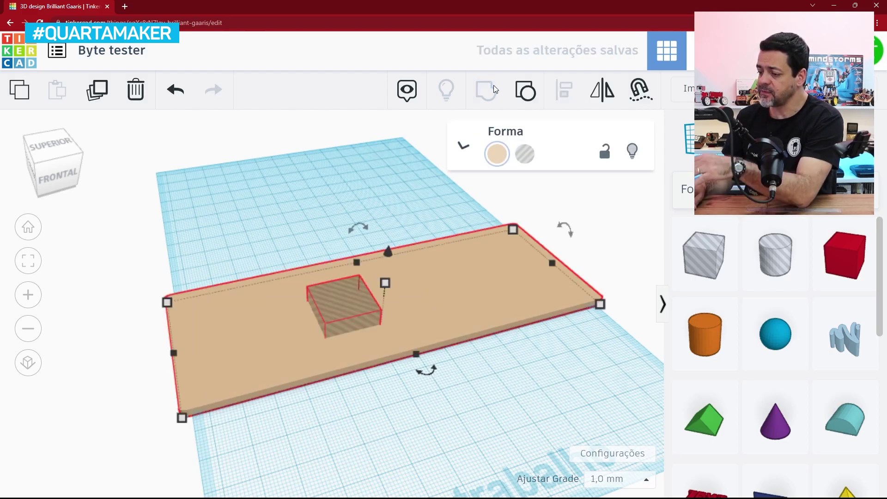
right_drag(594, 258, 584, 217)
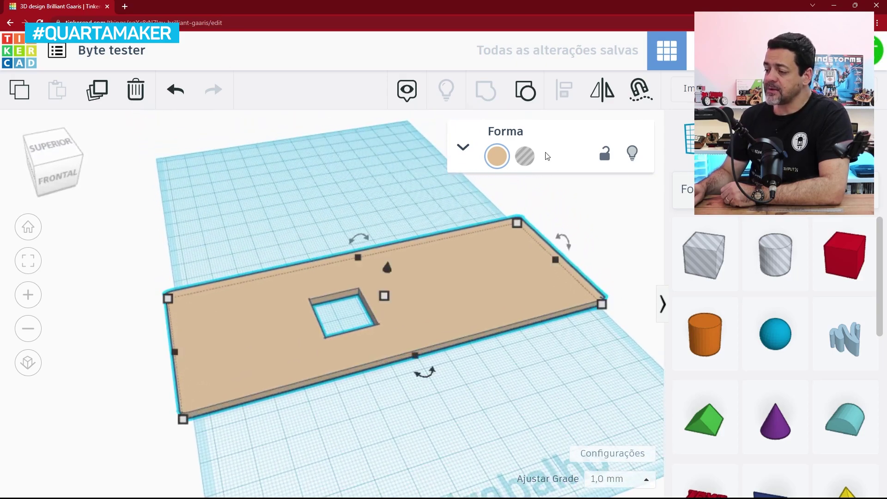
- Ungroup the plate and the box hole, moving both slightly by 1 mm and 4 mm on the workplane
click(525, 93)
mouse_move(348, 295)
mouse_down()
mouse_move(310, 301)
mouse_move(352, 296)
mouse_up()
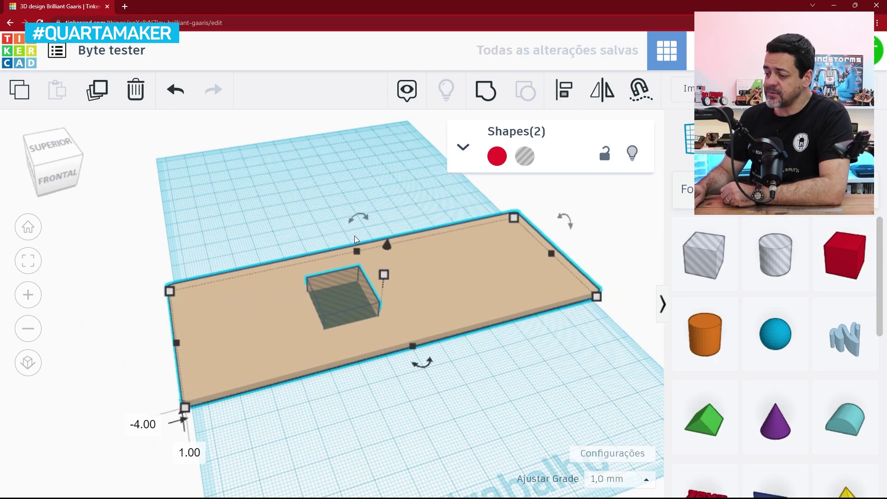
click(356, 299)
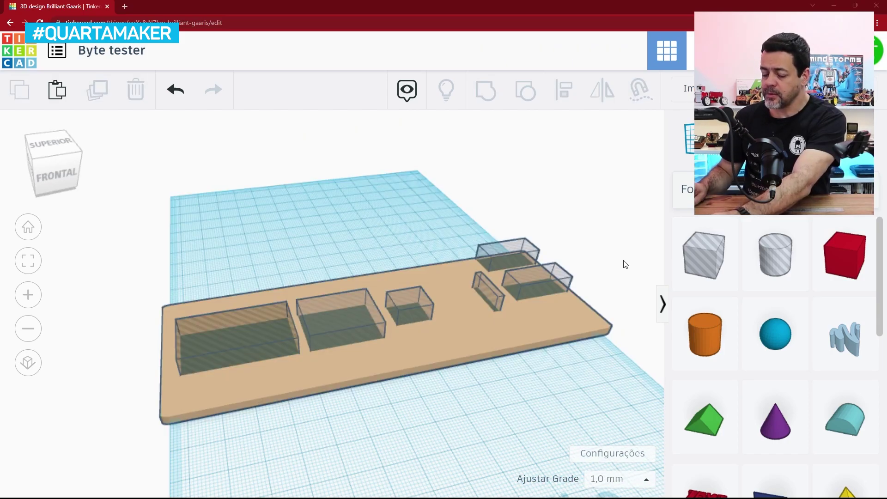
- Select all shapes and group them so that every box hole cuts its opening in the plate
middle_drag(617, 262, 597, 249)
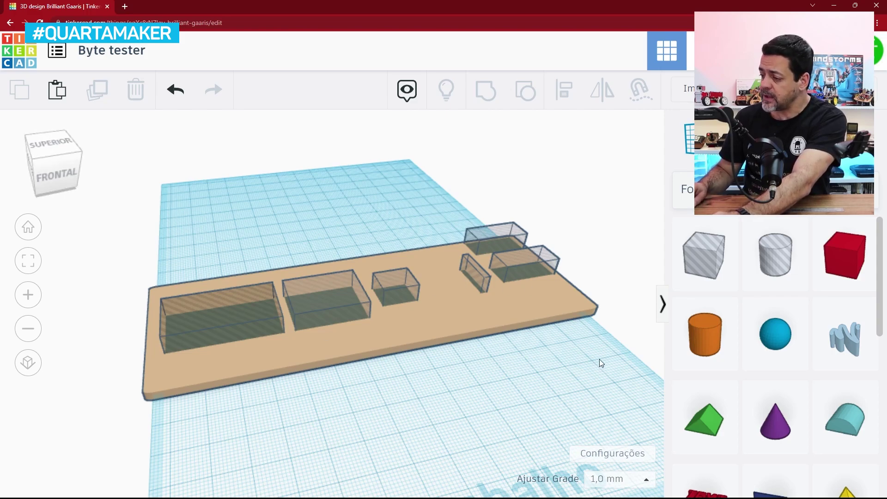
key(ctrl+a)
click(488, 90)
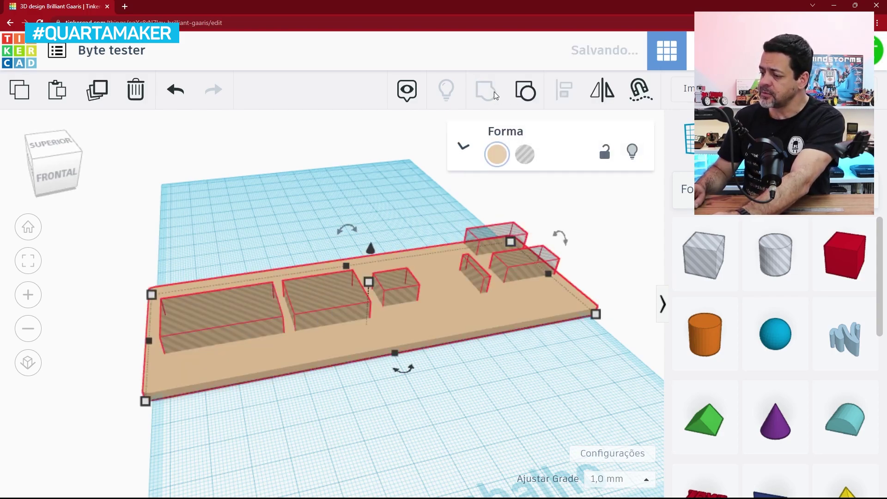
click(610, 241)
right_drag(610, 242, 616, 262)
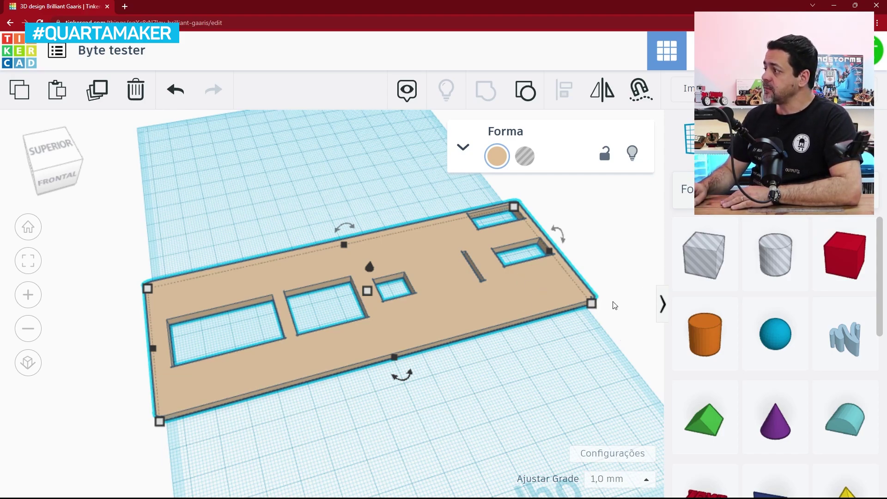
- Place a solid box in front of the plate and size it to 6 × 6 mm with a 3 mm height
drag(844, 255, 459, 440)
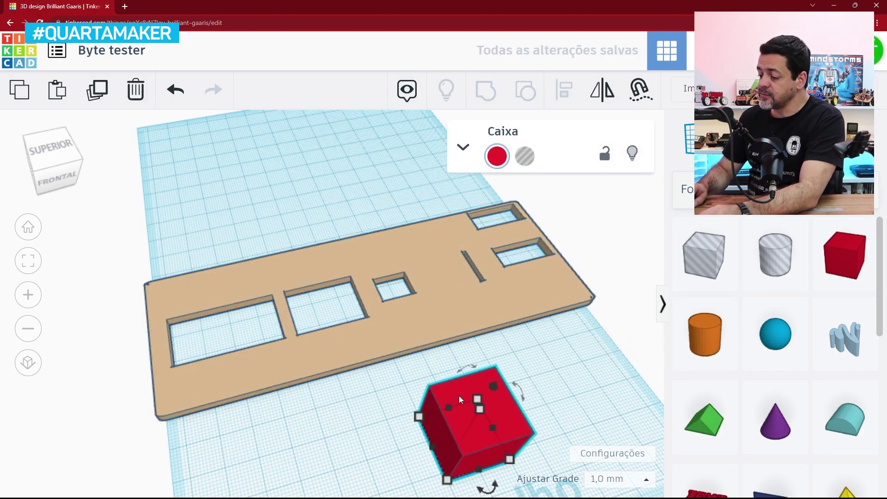
drag(447, 482, 486, 420)
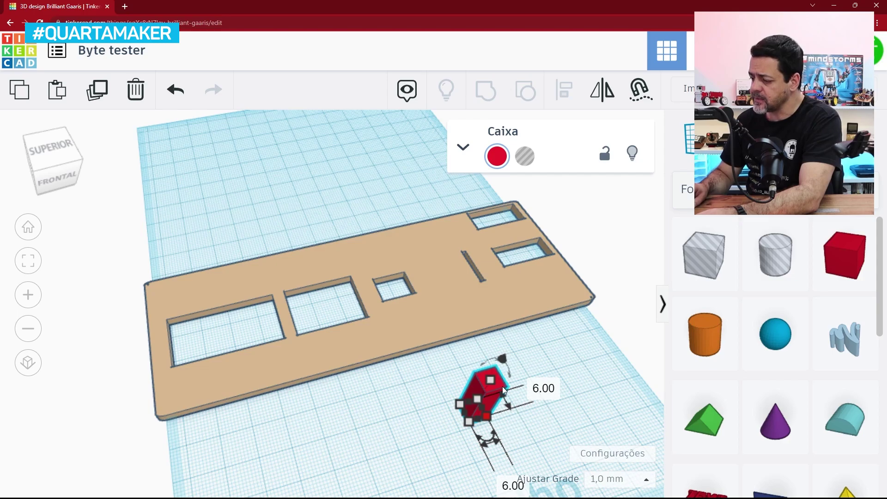
mouse_move(491, 380)
click(553, 397)
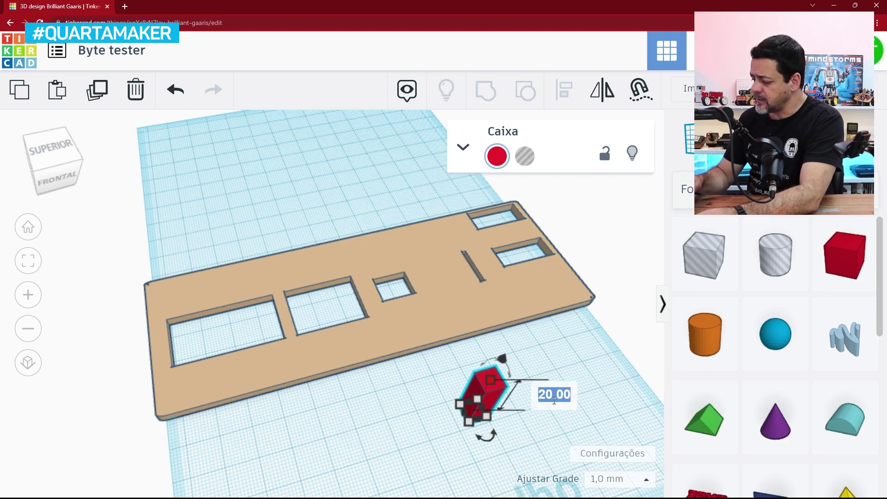
text(3)
key(Return)
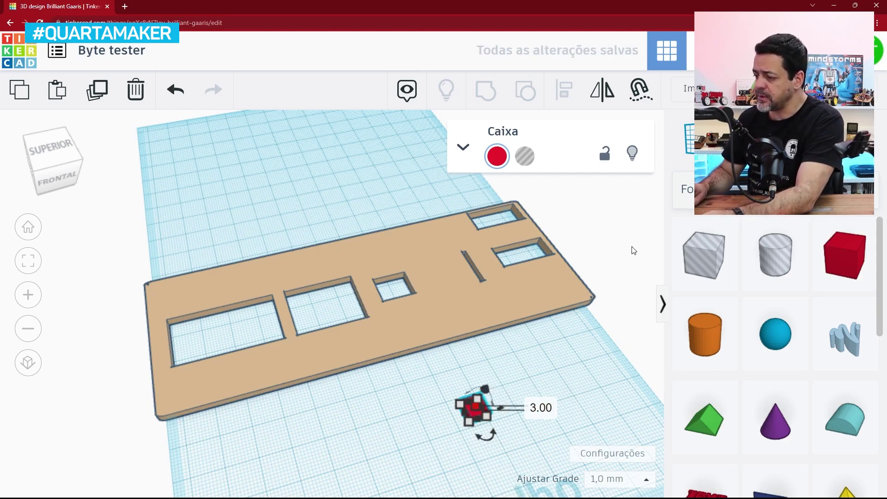
- Change the small box's colour to the plate's light tan
click(496, 156)
click(768, 234)
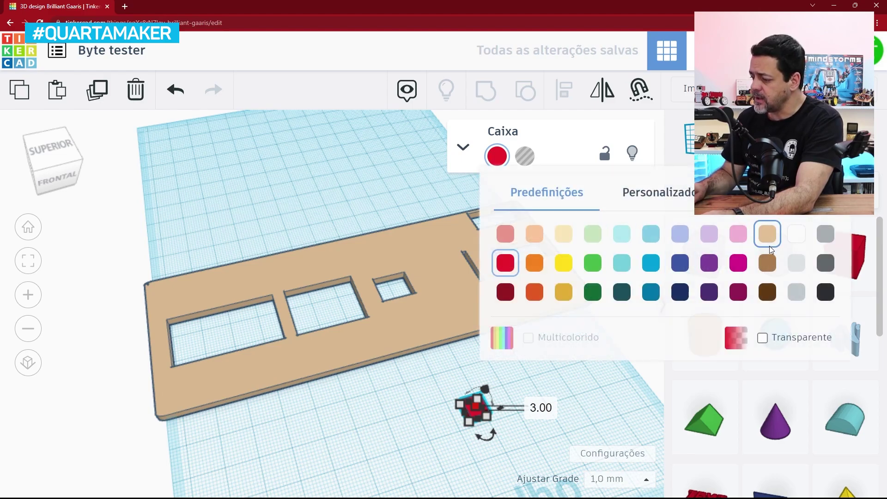
click(504, 391)
- Duplicate the small tan box and move the copy beside the original
scroll(507, 420, up, 5)
scroll(507, 419, up, 5)
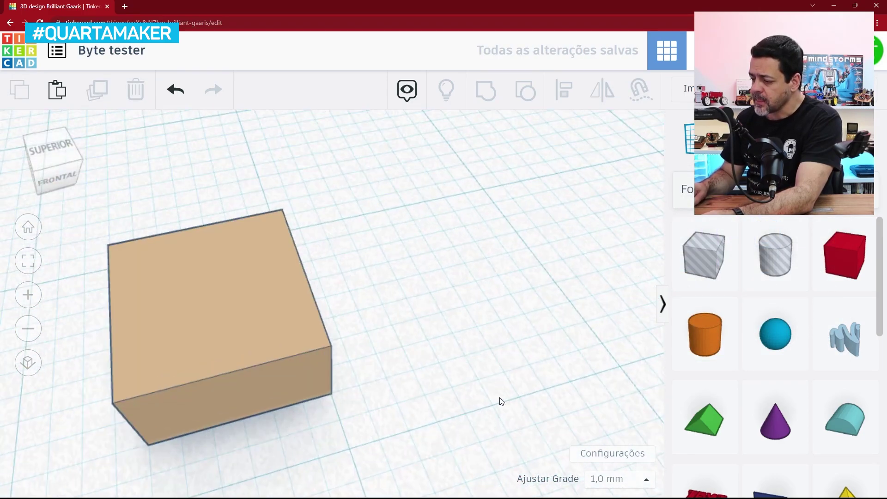
scroll(418, 342, down, 5)
click(365, 326)
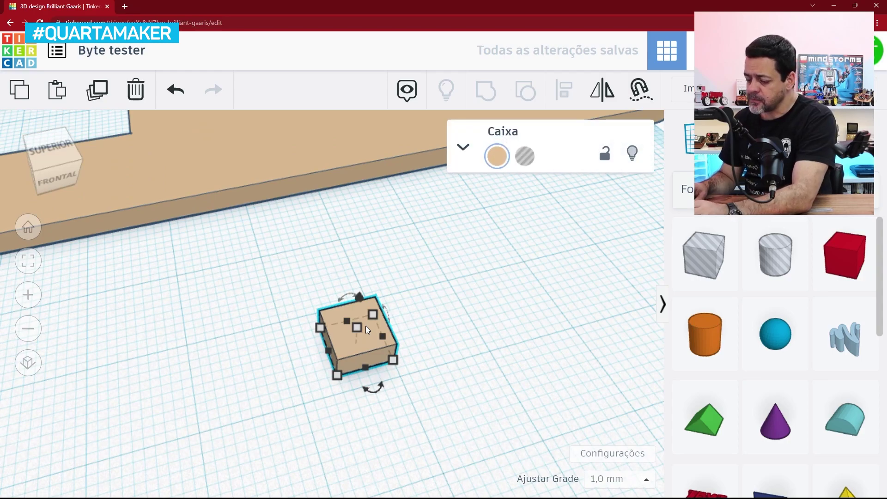
key(ctrl+d)
key(ctrl+d)
drag(411, 319, 496, 294)
- Set the copied box's length and width to 3 mm each
mouse_move(451, 335)
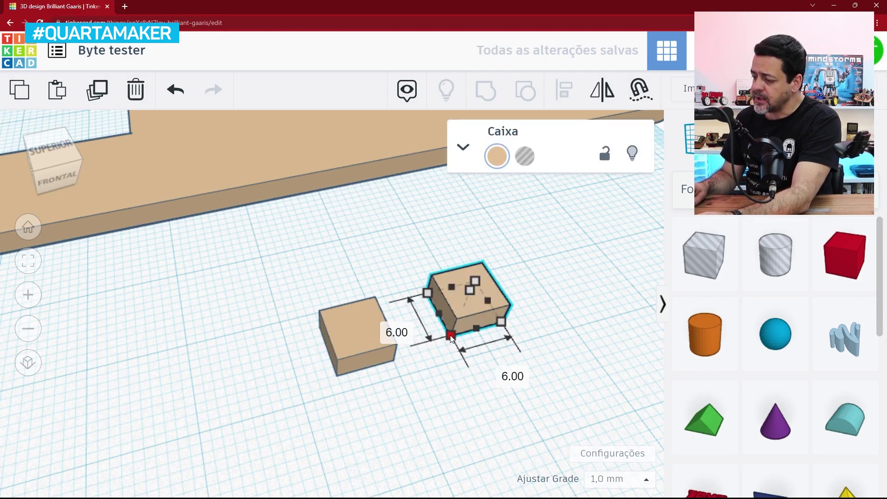
click(387, 324)
text(3)
key(Return)
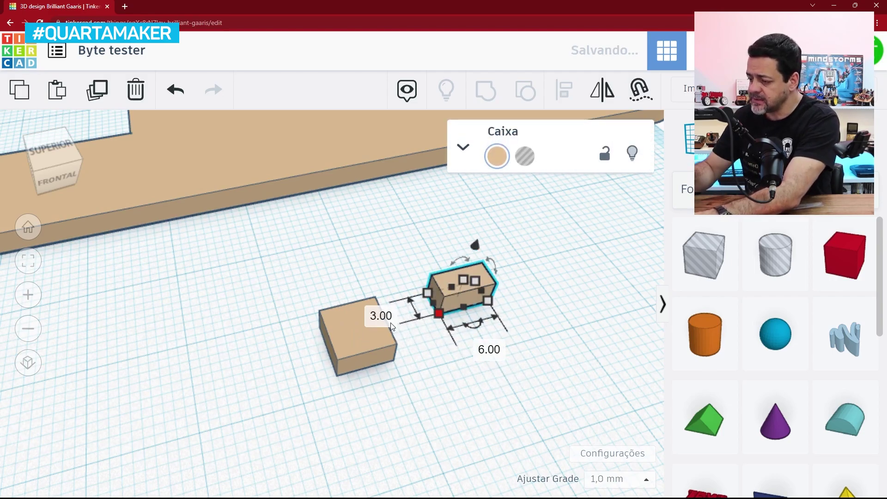
click(493, 347)
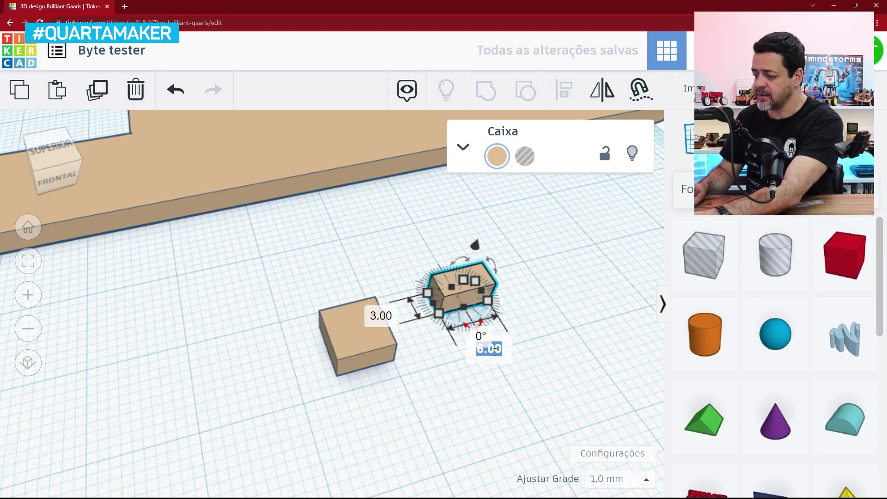
text(3)
key(Return)
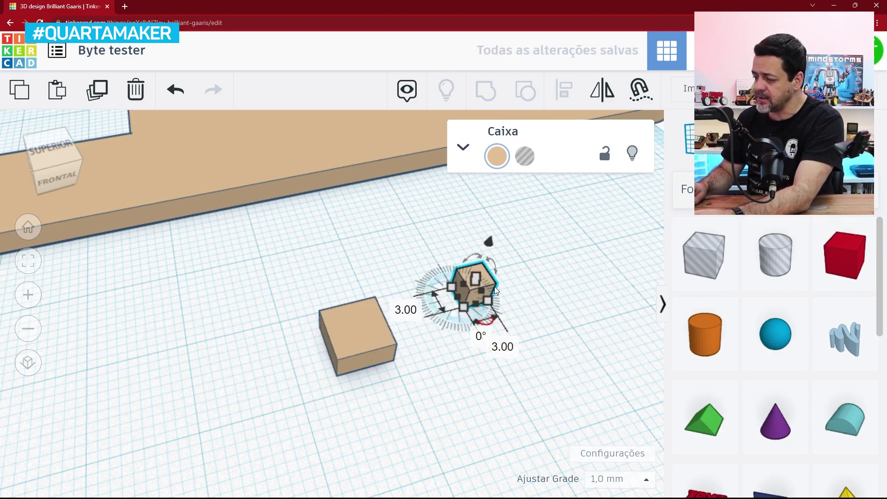
- Move the 3 mm cube against the larger box's back edge and align the two centrally across their width
drag(486, 276, 352, 292)
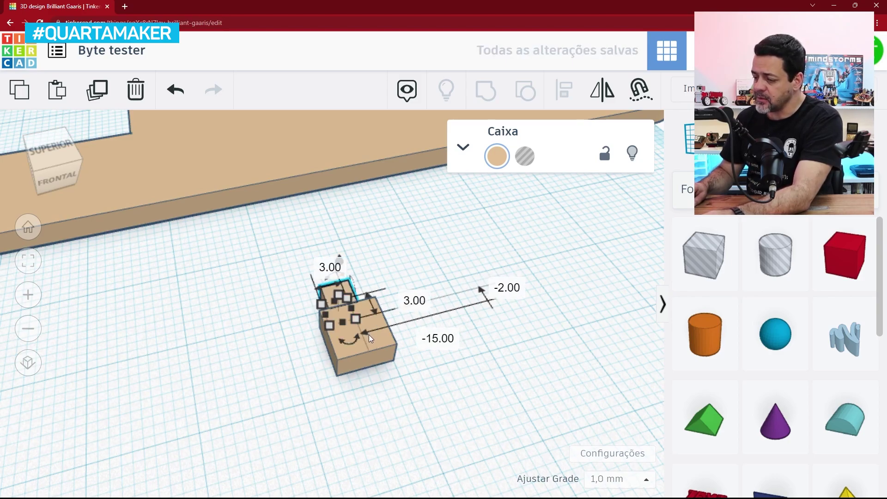
shift+click(371, 338)
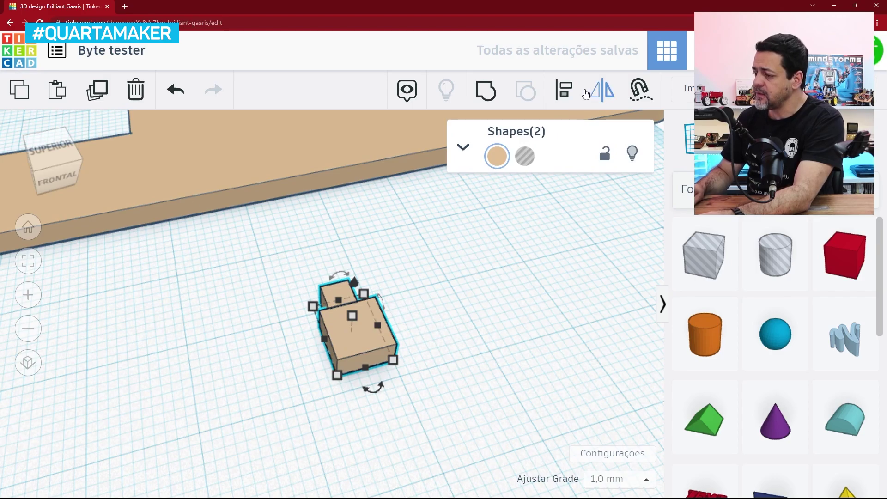
click(568, 89)
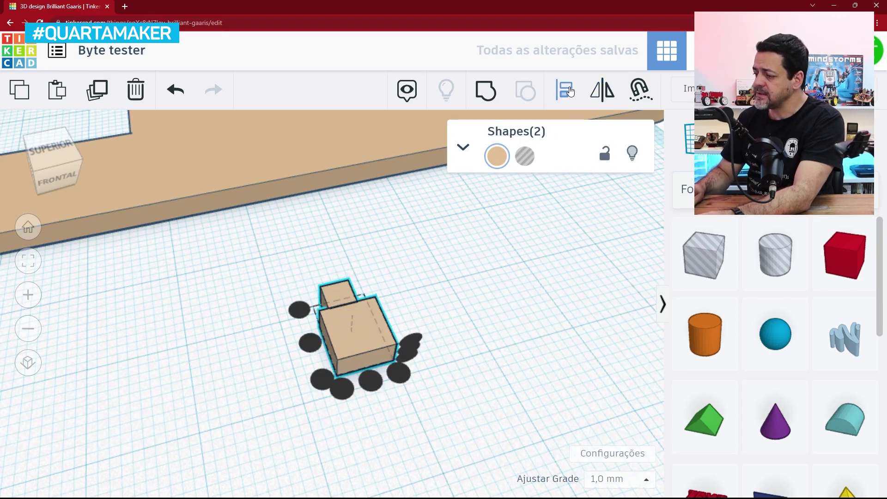
click(376, 381)
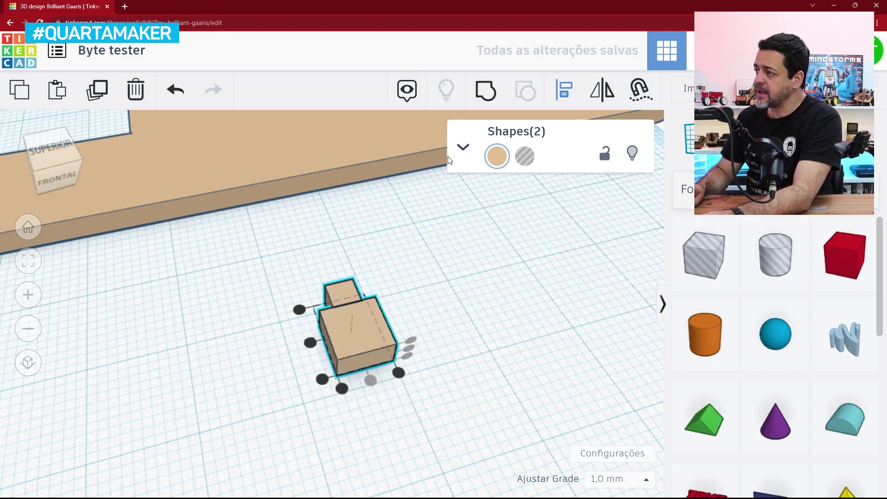
- Group the aligned cube and larger box into a single piece
click(482, 90)
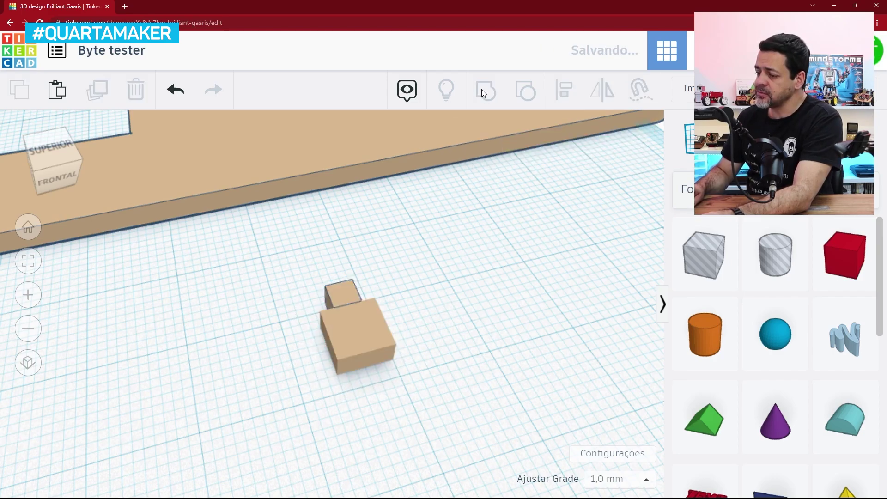
click(408, 298)
right_drag(370, 338, 358, 262)
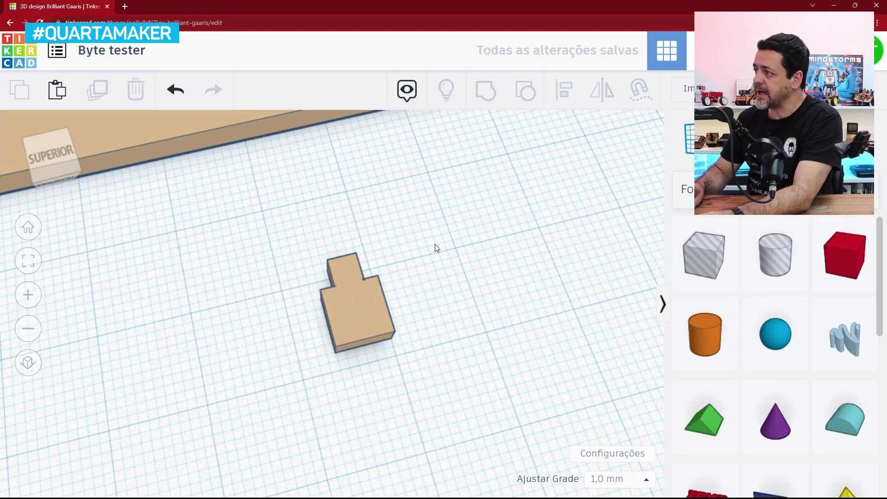
- Duplicate the joined cube-and-box piece three times and arrange the four pieces in an evenly spaced row
right_drag(435, 244, 378, 317)
click(378, 317)
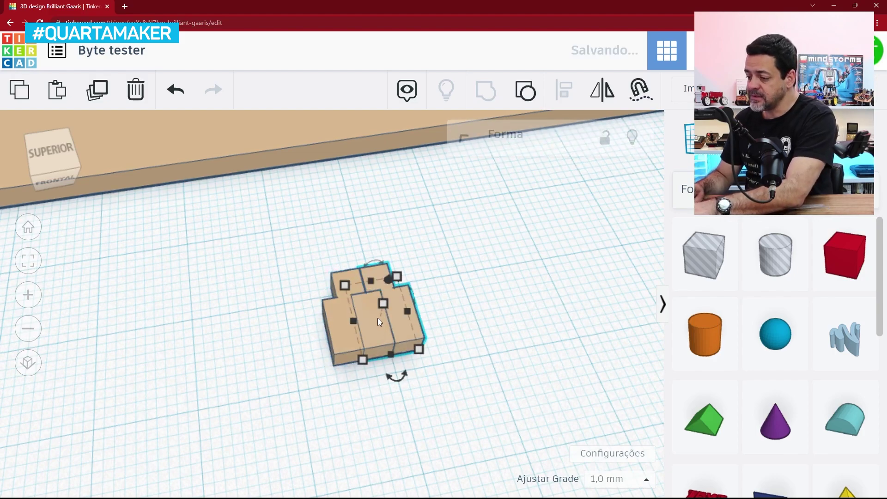
drag(404, 332, 586, 278)
key(ctrl+d)
drag(513, 293, 515, 301)
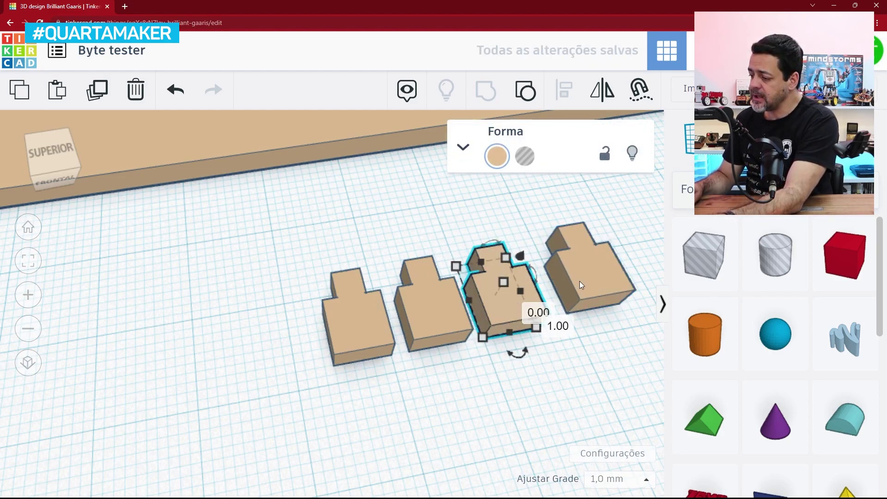
drag(579, 281, 569, 294)
click(571, 352)
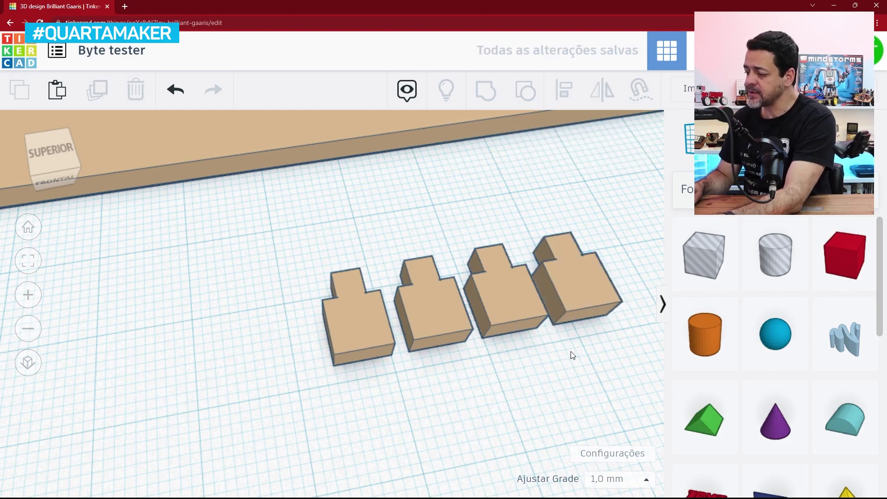
mouse_move(570, 351)
right_down()
mouse_move(531, 307)
mouse_move(590, 360)
mouse_move(582, 362)
right_up()
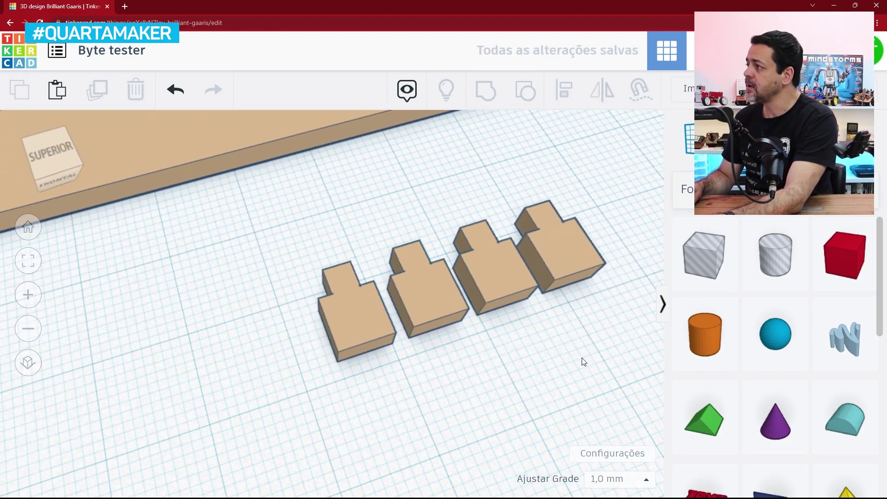
- Add a hole box, shrink it to a slim square post and place it through the panel's front-left corner
scroll(184, 300, down, 2)
right_drag(296, 291, 713, 336)
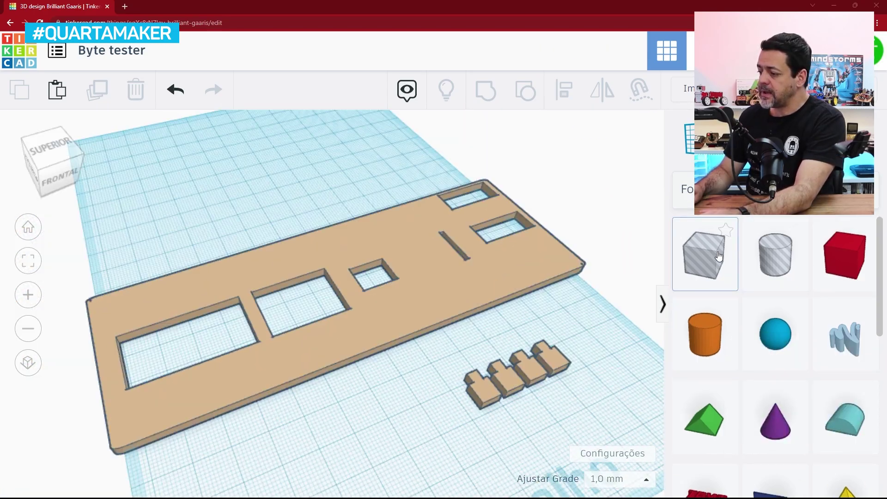
drag(704, 254, 384, 414)
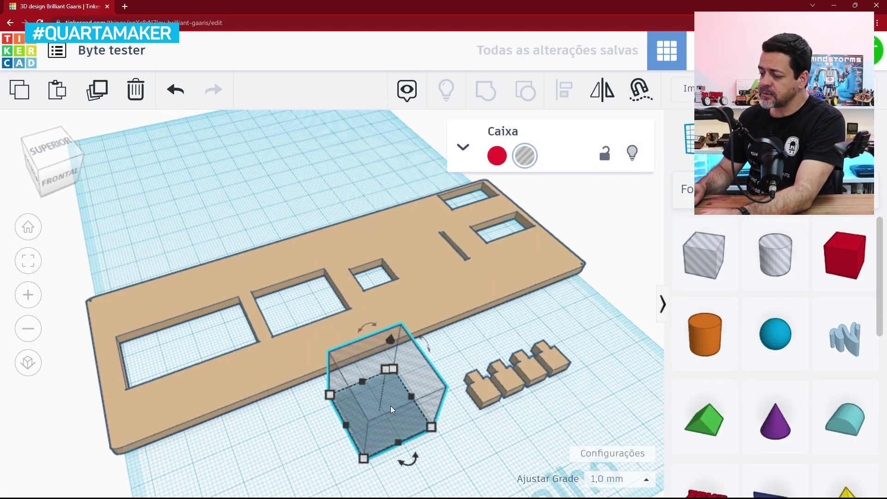
mouse_move(365, 460)
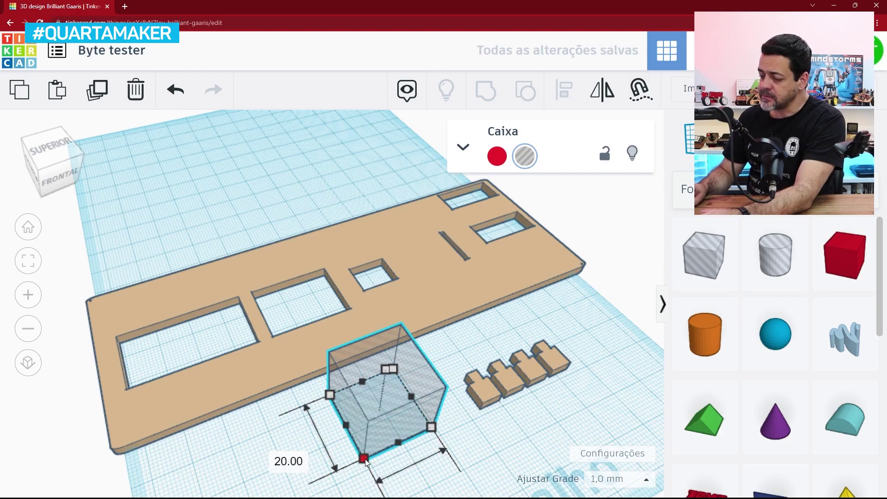
scroll(508, 438, down, 1)
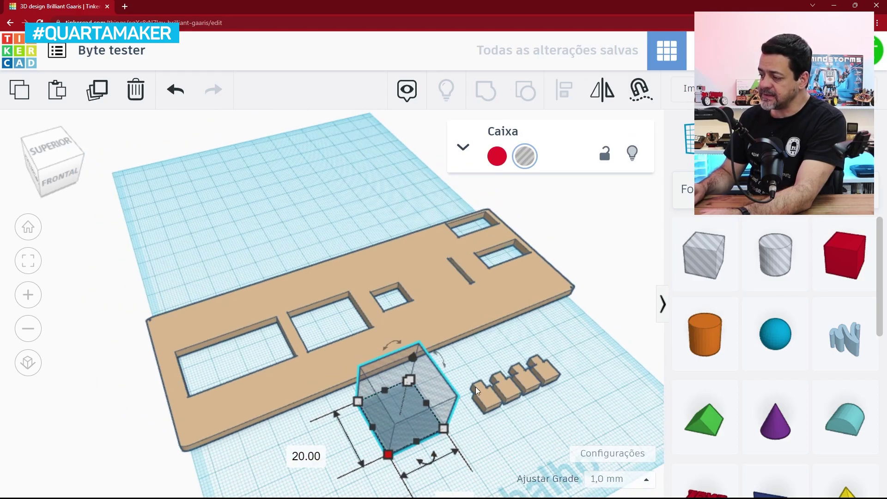
scroll(487, 406, down, 1)
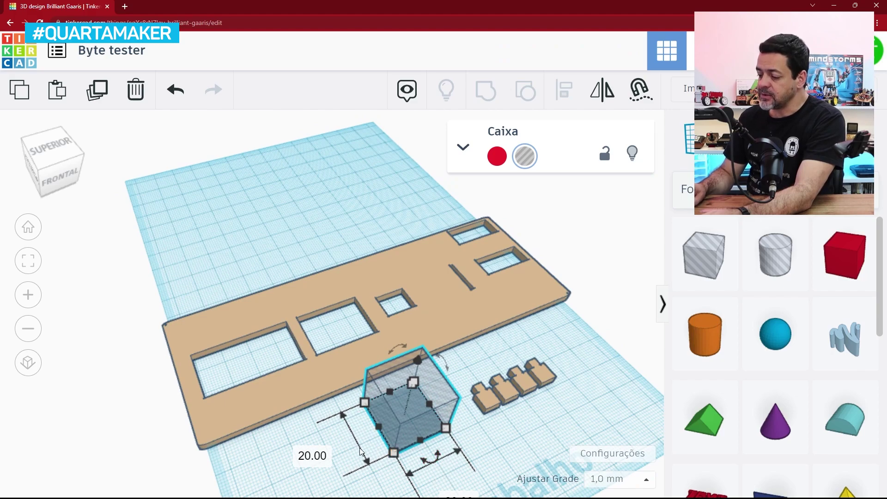
scroll(474, 448, down, 1)
mouse_move(449, 456)
scroll(545, 450, down, 1)
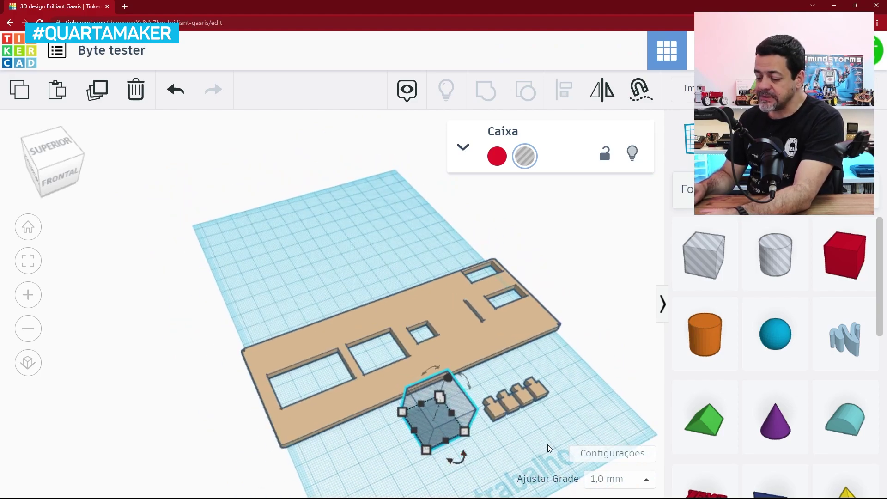
scroll(549, 448, down, 1)
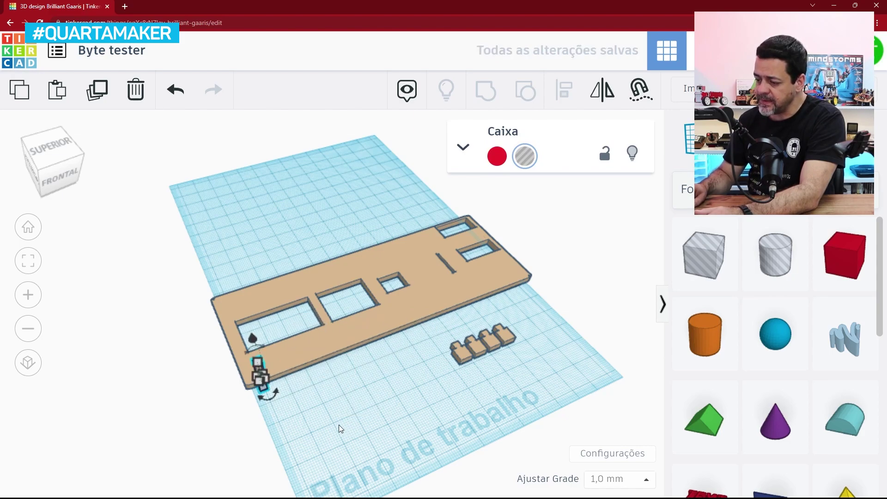
- Copy the slim hole post to the back-left and front-right corners and beside the rear-right cut-out of the panel
right_drag(341, 429, 275, 375)
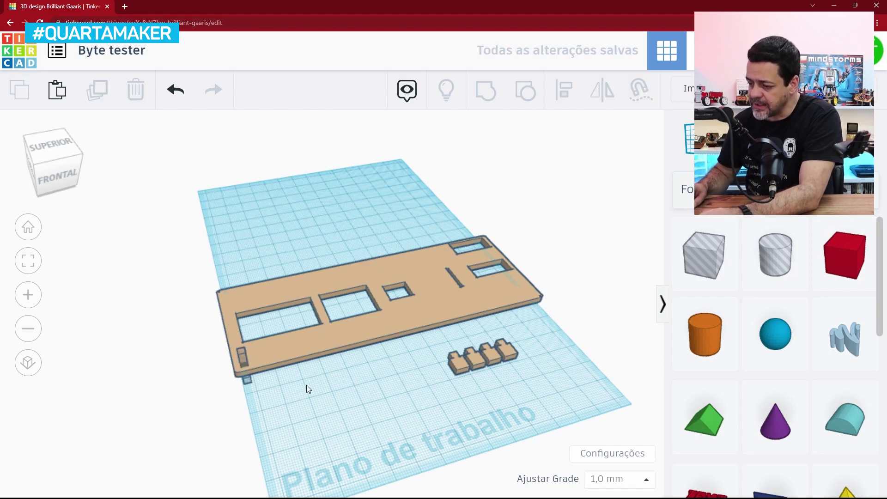
right_drag(309, 388, 303, 402)
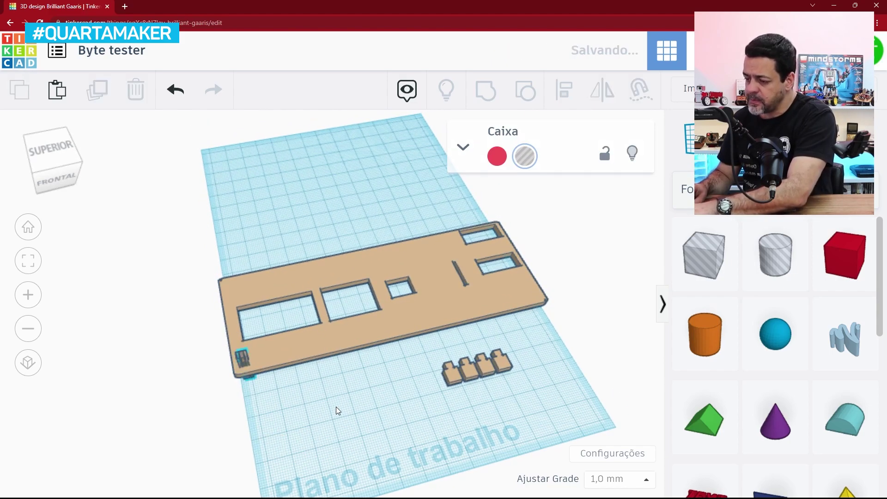
click(273, 374)
scroll(258, 390, up, 3)
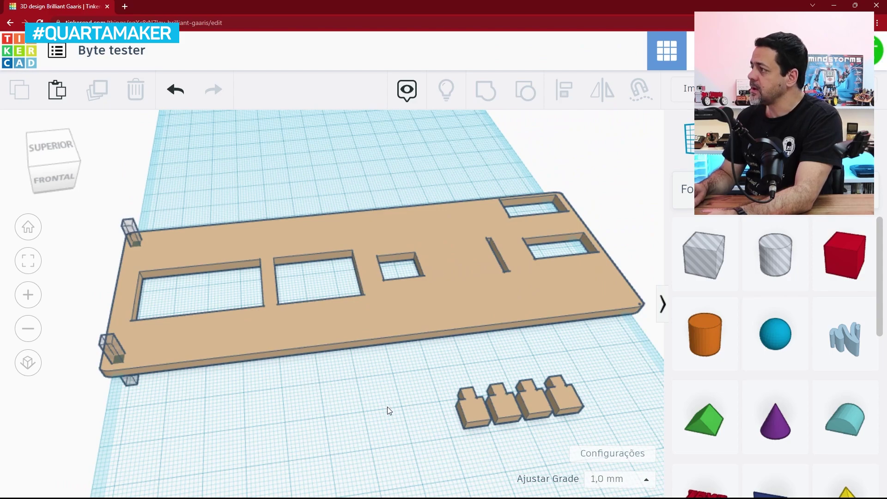
right_drag(389, 411, 368, 404)
click(124, 336)
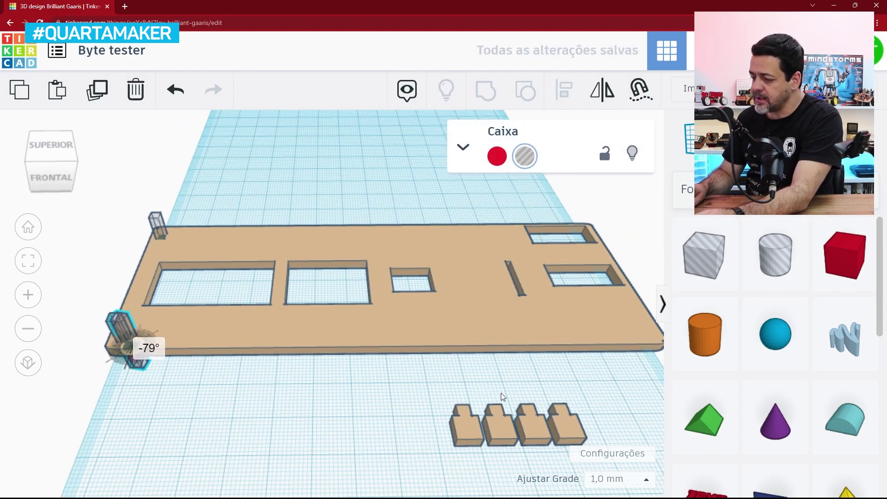
drag(502, 396, 513, 225)
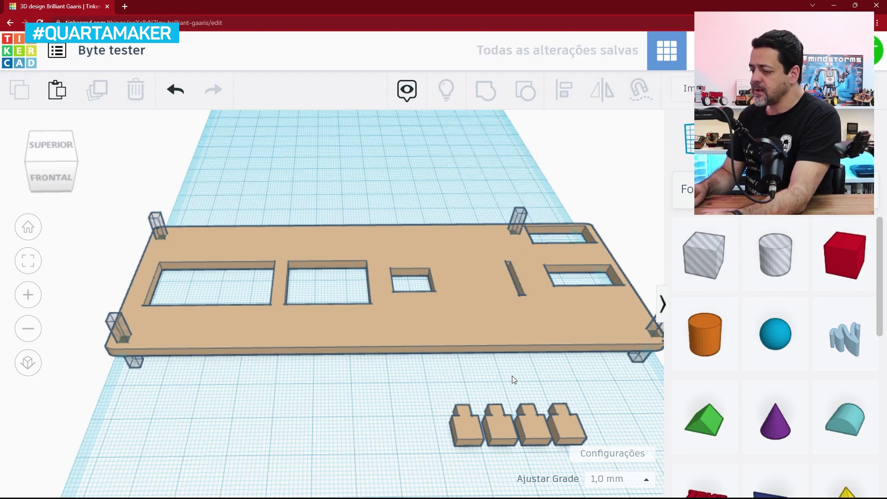
- Group the four hole posts with the panel to cut its small square mounting holes
scroll(504, 388, down, 5)
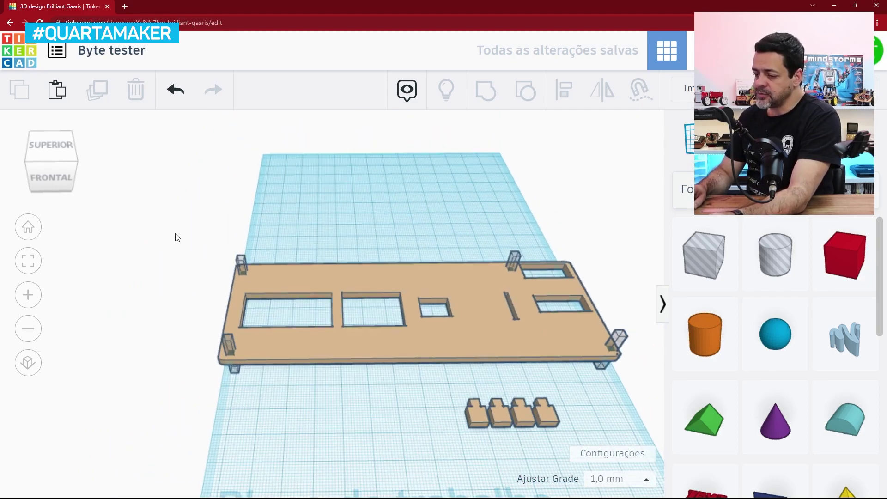
drag(643, 385, 643, 385)
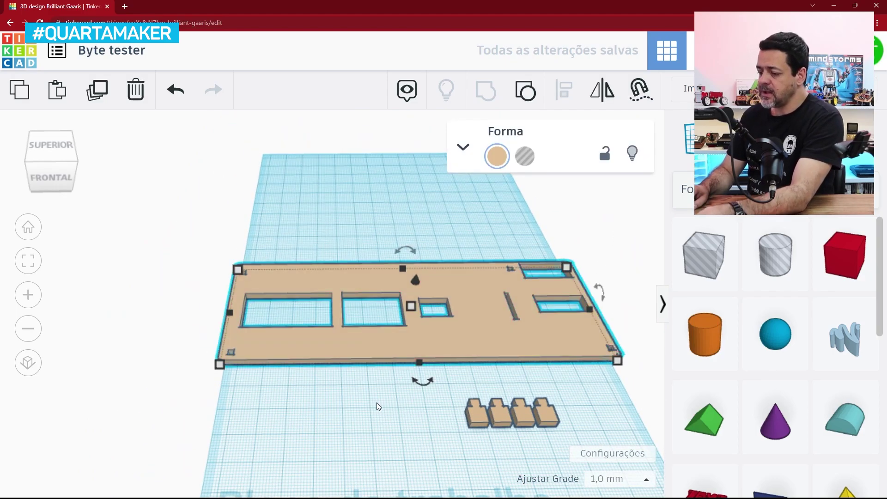
click(463, 365)
right_drag(463, 364, 537, 327)
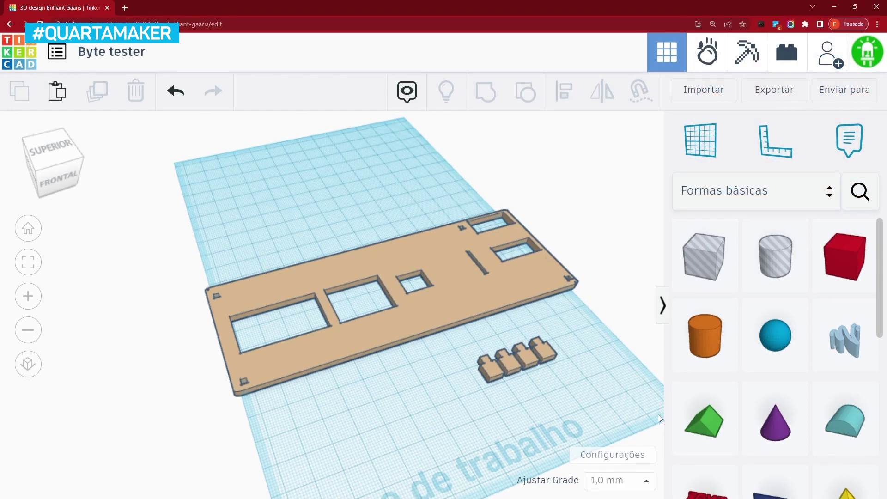
- Export everything in the design as an SVG file for laser cutting
click(778, 90)
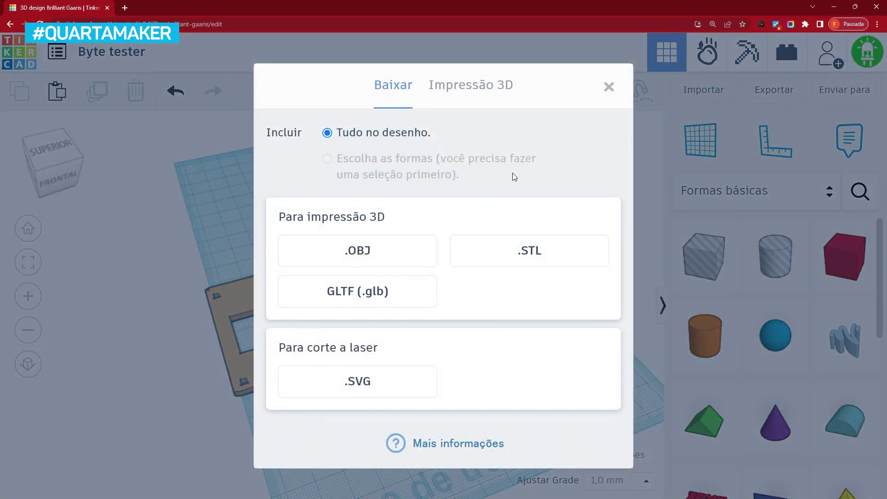
click(365, 390)
click(166, 389)
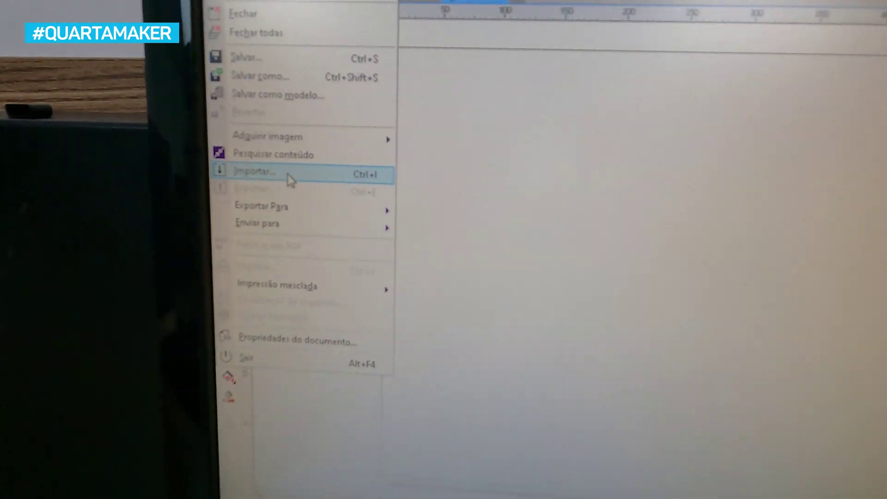
- Switch to CorelDRAW, import Byte Tester.svg and place it in the page's upper-left corner
click(290, 180)
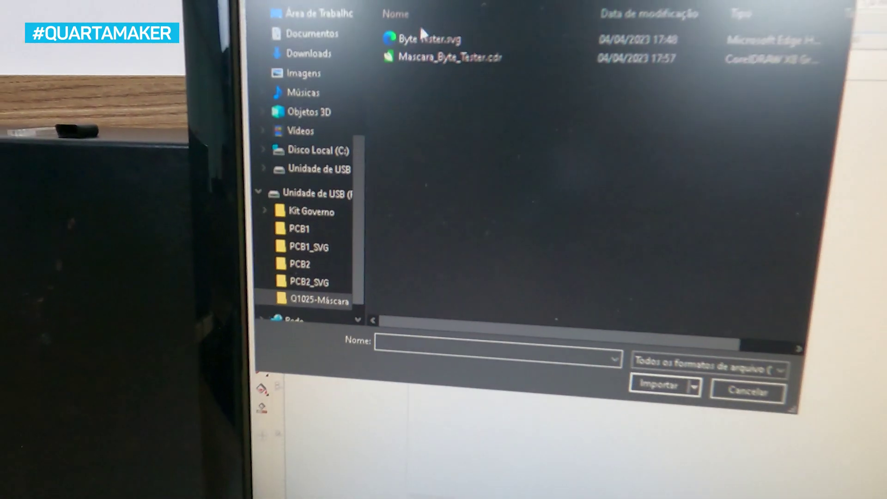
click(425, 39)
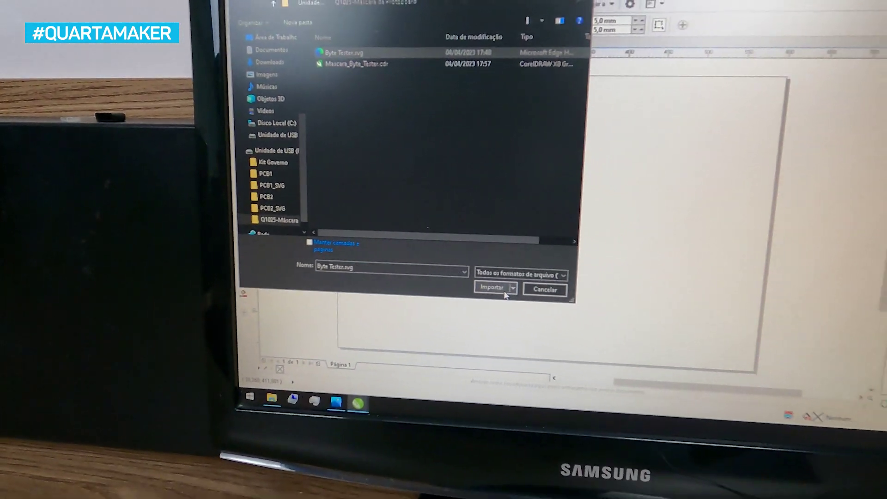
click(504, 292)
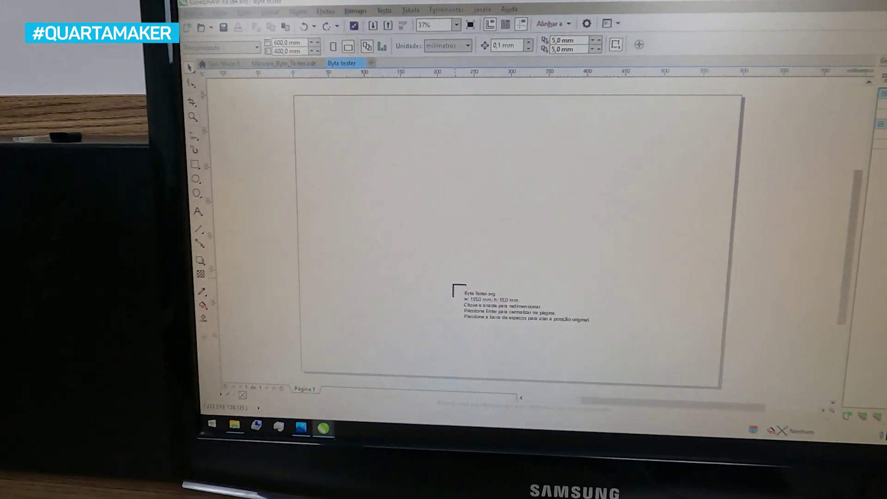
click(370, 113)
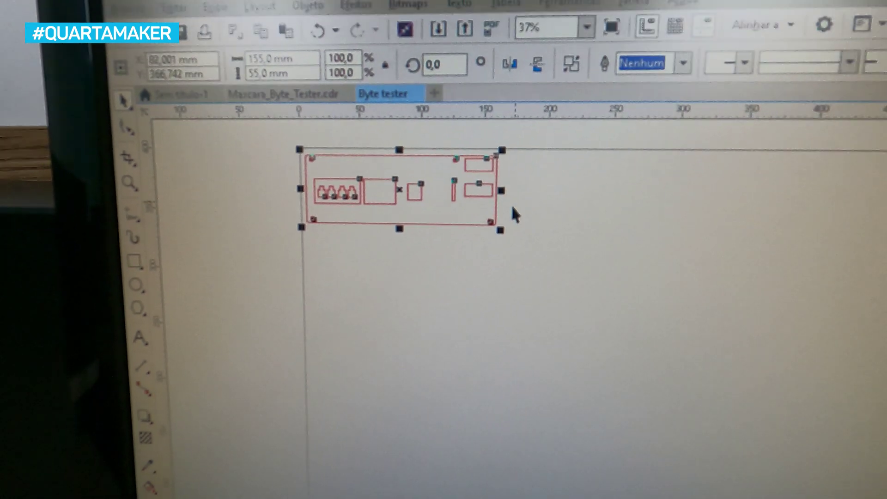
- Add the text "BIT" in Arial 24 pt between the two rectangular cut-outs at the panel's right end
scroll(511, 203, up, 2)
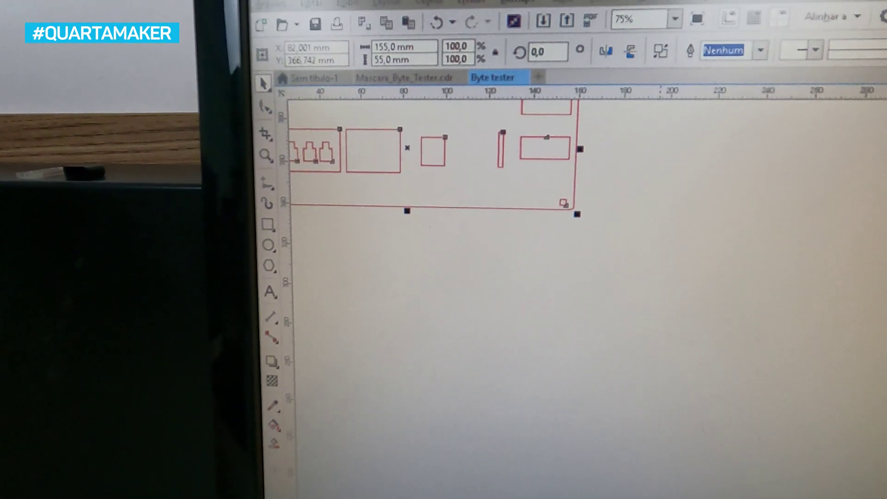
scroll(554, 277, left, 3)
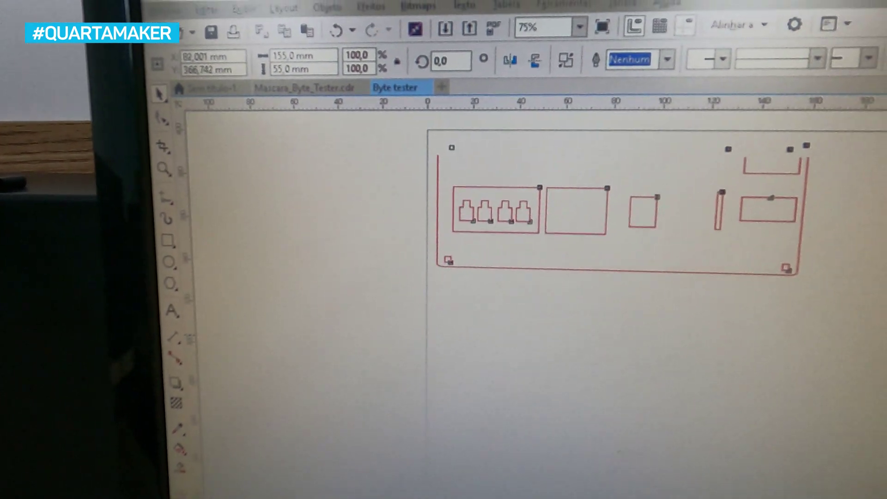
click(553, 245)
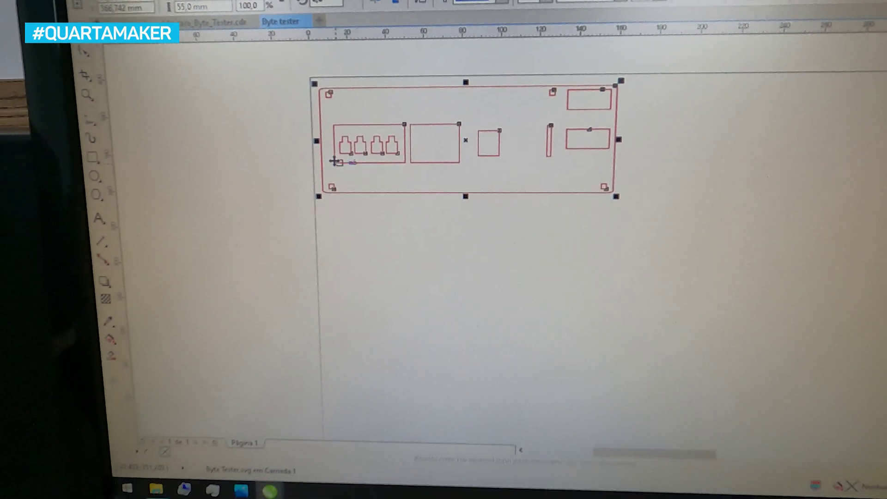
click(105, 228)
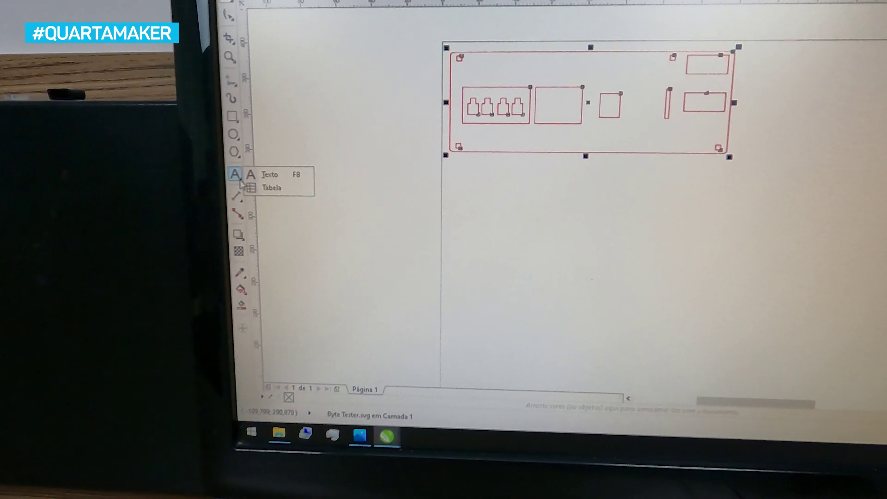
click(269, 174)
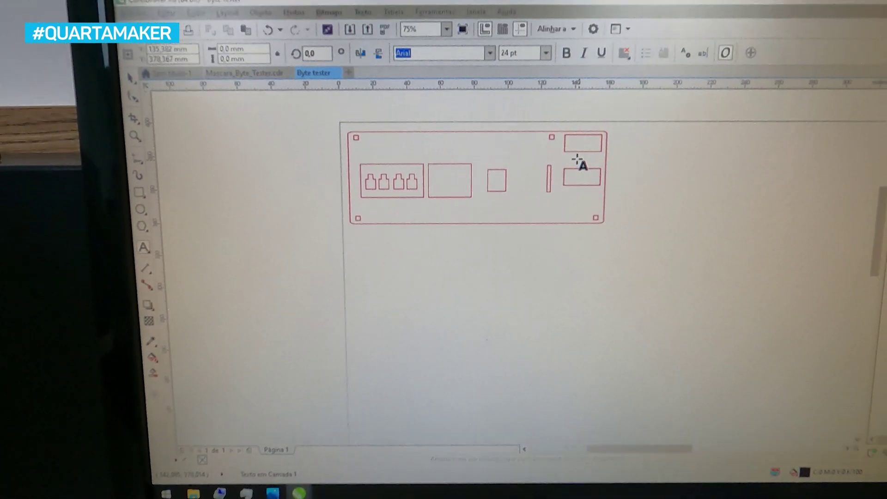
text(BIT)
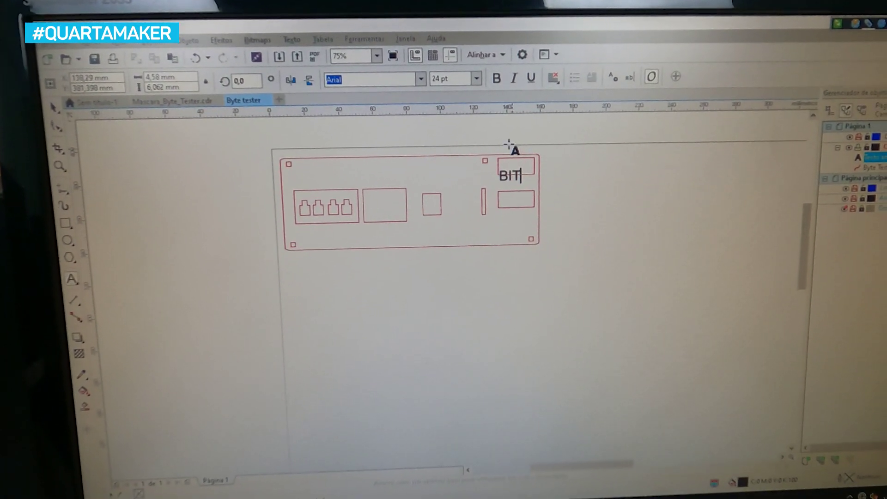
key(ctrl+space)
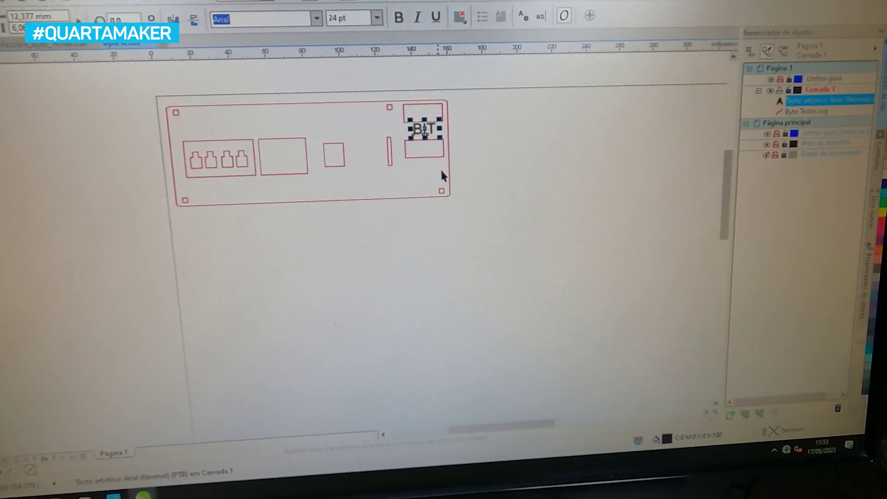
click(435, 168)
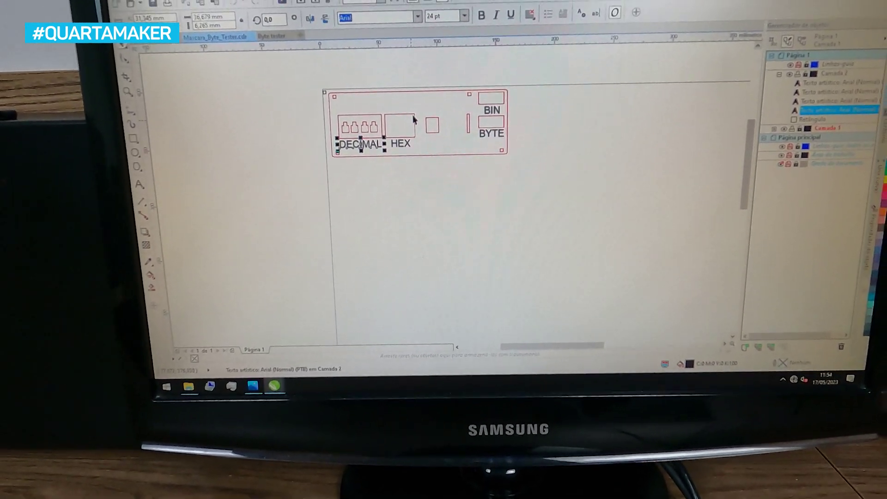
- Select the small square at the page corner, the BIN label and the BYTE label in Camada 2, and open the BYTE label's object options
scroll(419, 113, up, 2)
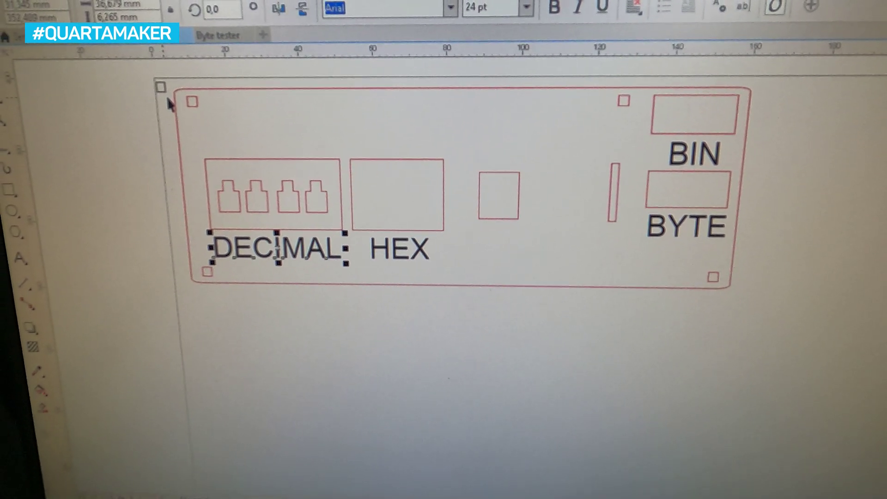
click(159, 84)
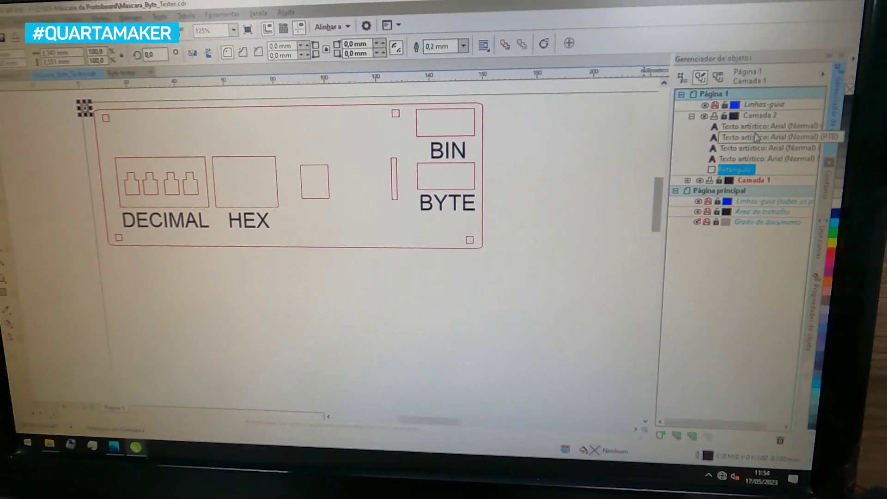
click(756, 137)
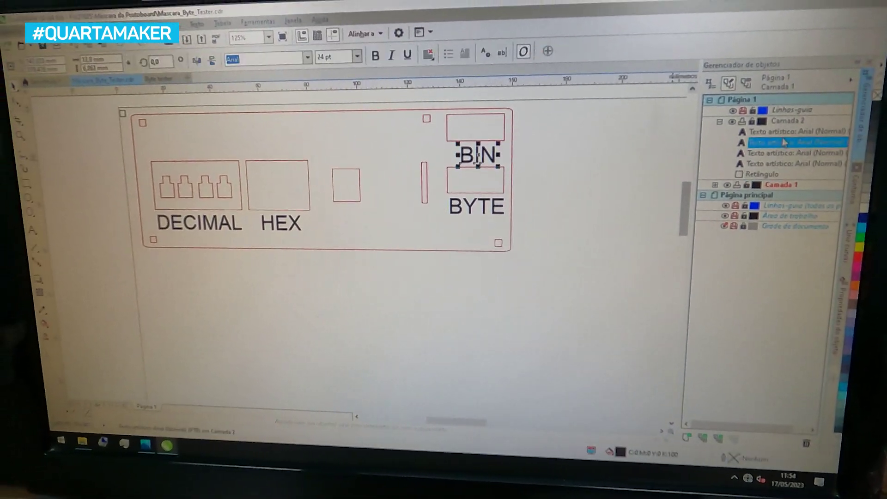
right_click(756, 126)
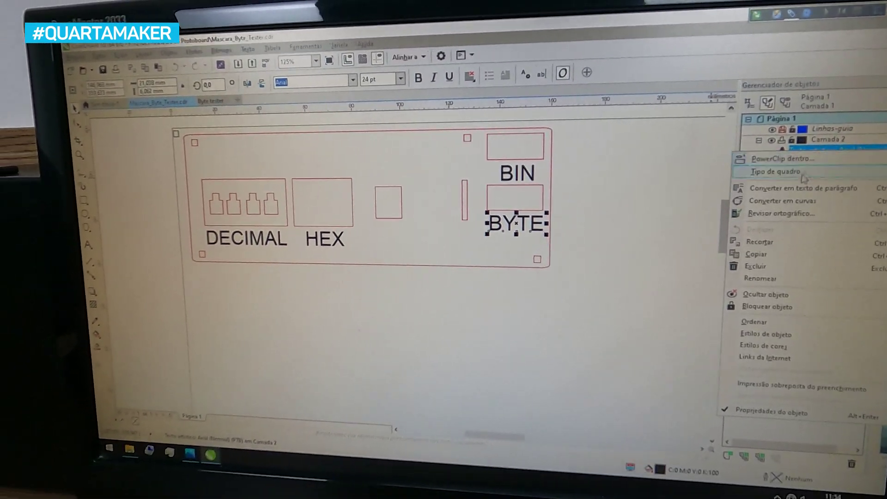